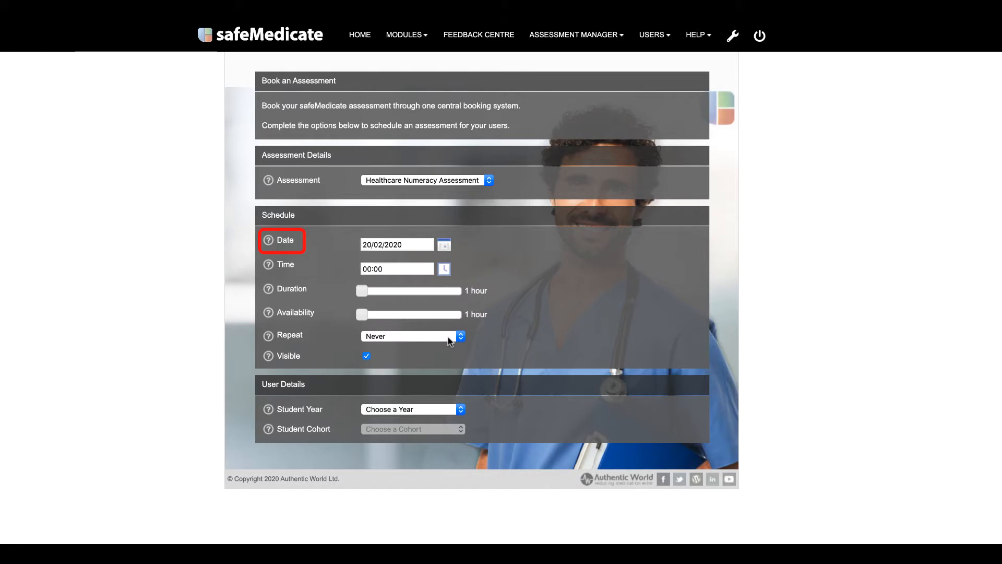
Step: Set the assessment start time to 09:00 in the time picker and confirm it
left_click(445, 270)
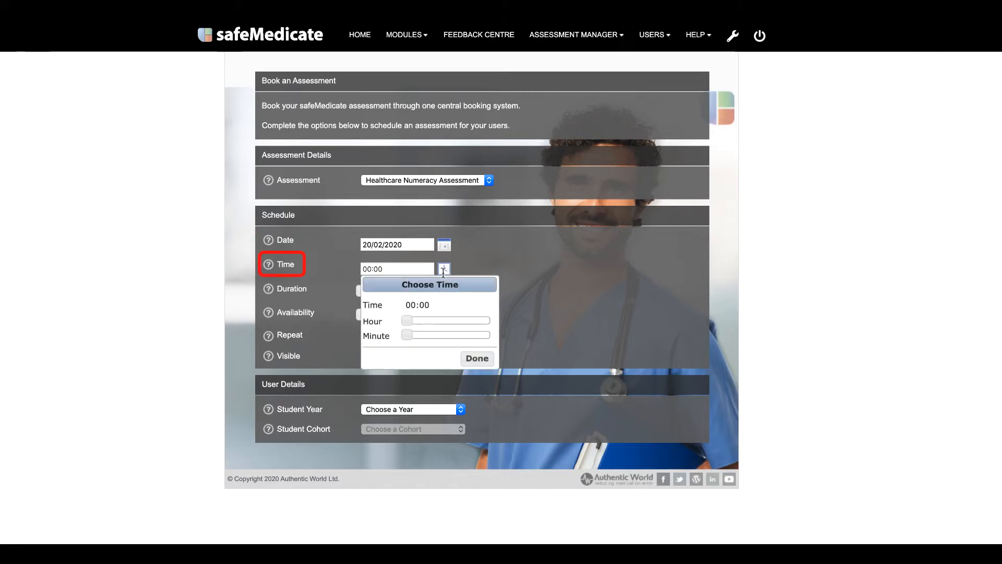
left_click_drag(407, 320, 441, 316)
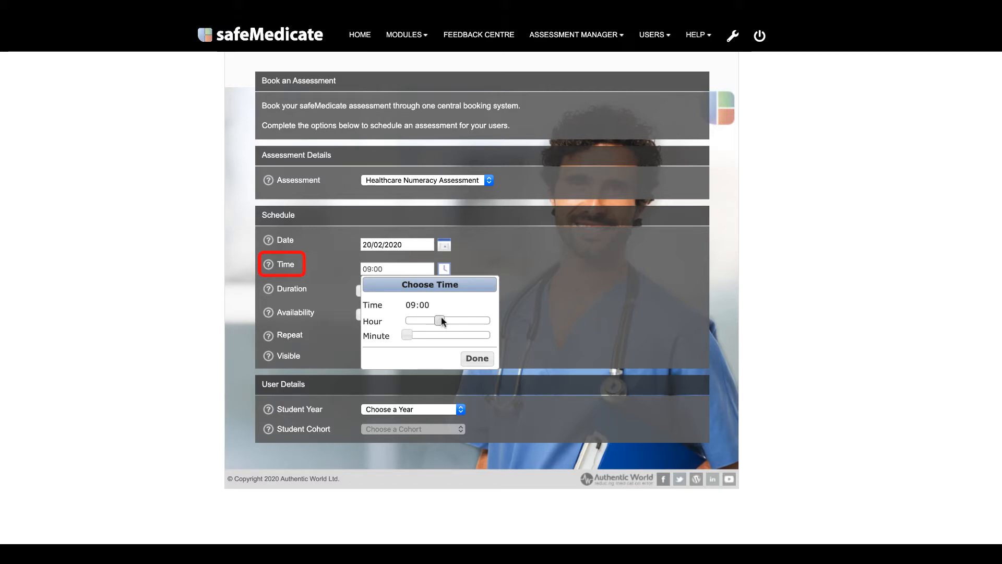
left_click(469, 361)
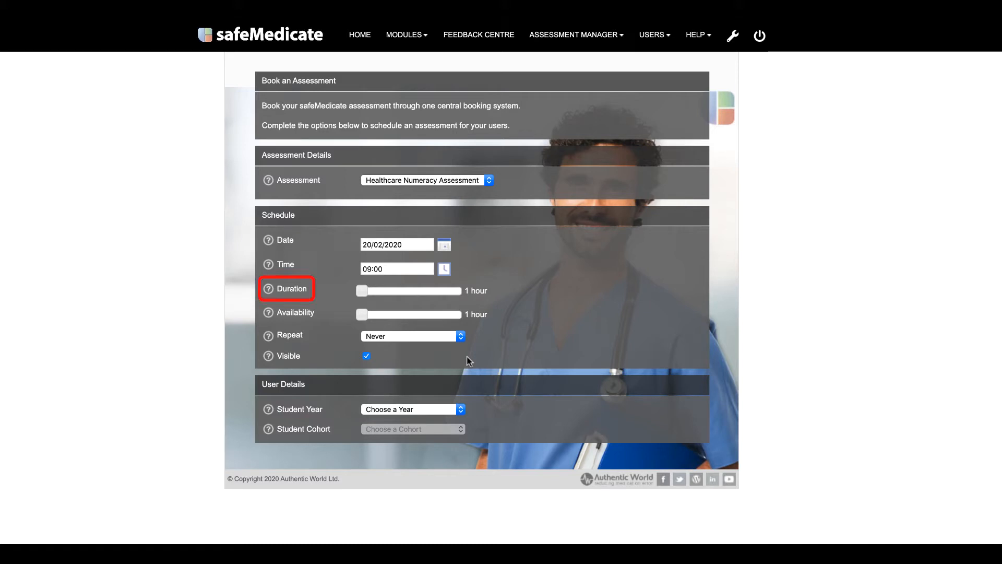
Step: Set the Duration slider to 2 hours and the Availability slider to 8 hours
left_click_drag(364, 294, 392, 294)
left_click_drag(362, 315, 393, 315)
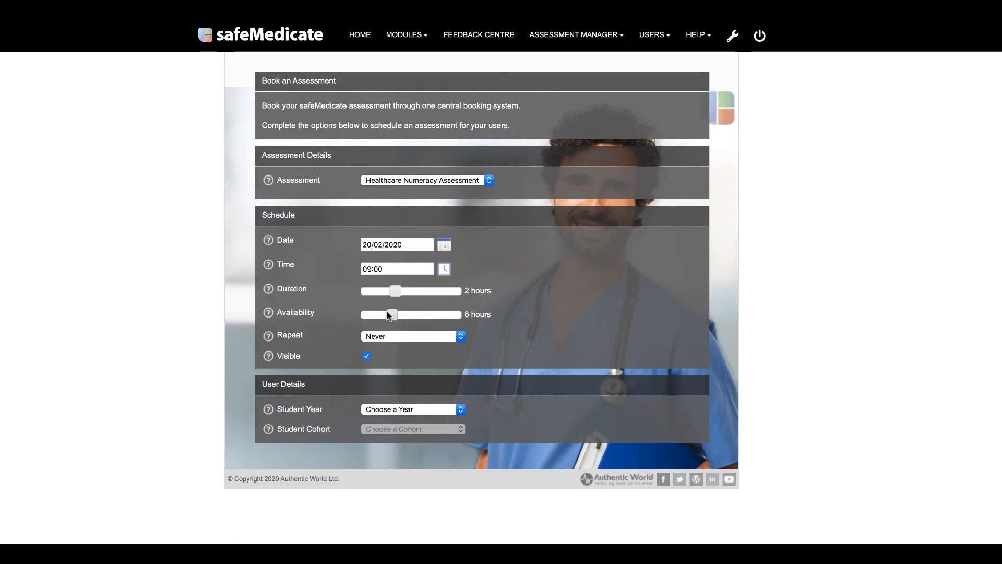
Step: Set Repeat to Daily for 3 days, then switch Repeat back to Never
left_click(389, 337)
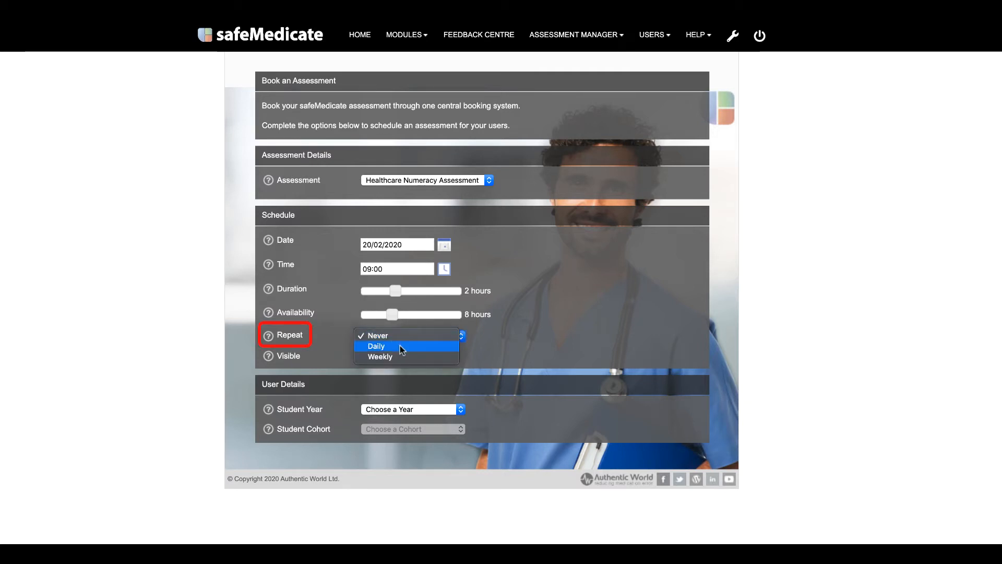
left_click(399, 346)
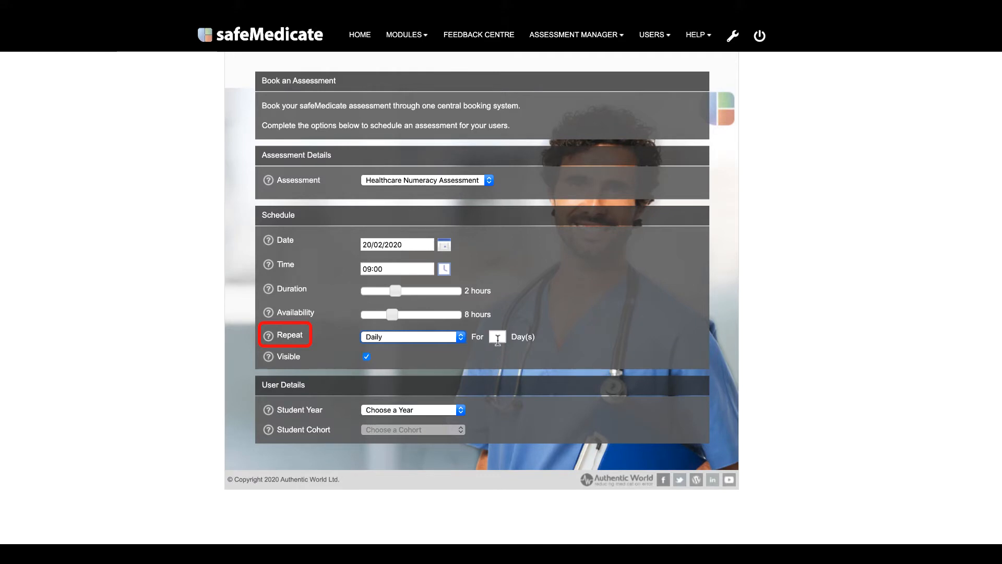
left_click(498, 337)
type("3")
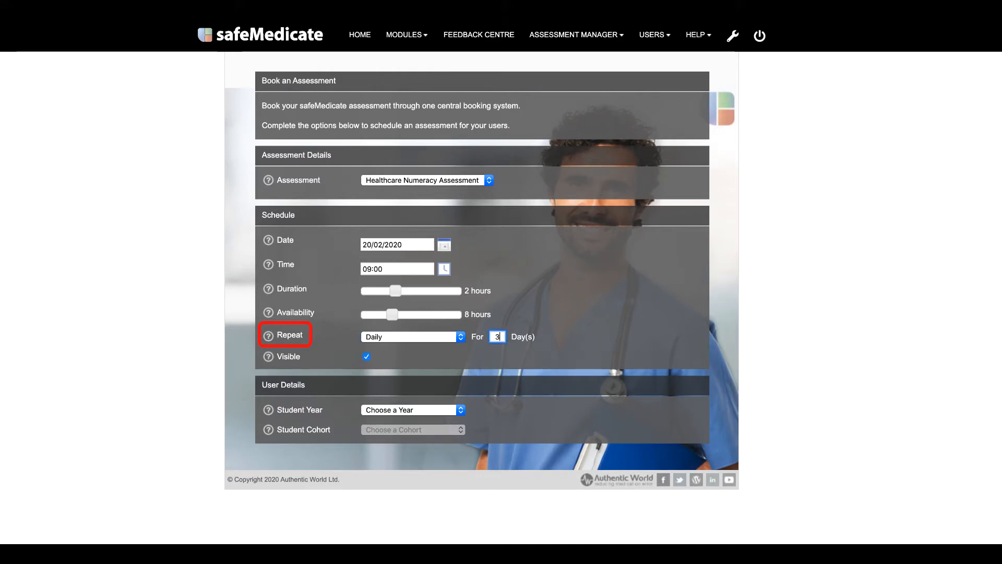
left_click(457, 337)
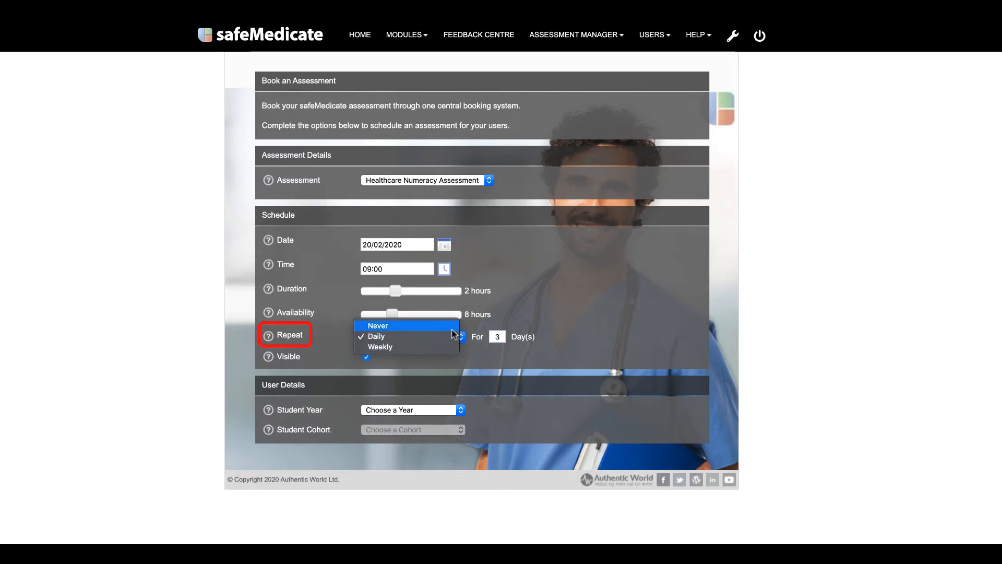
left_click(452, 327)
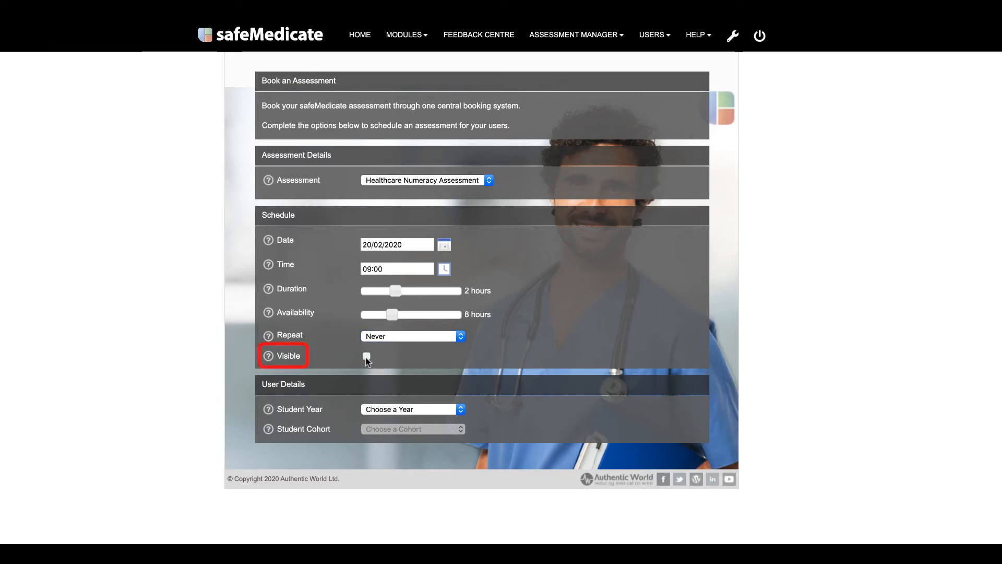
Step: Toggle the Visible checkbox on the booking
left_click(367, 357)
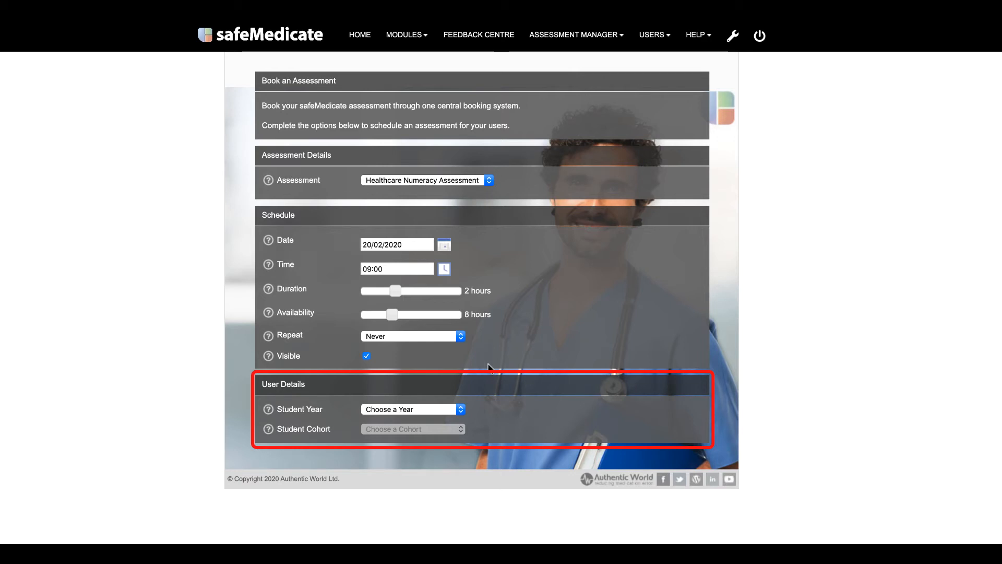
Step: Target the booking at Student Year 2017, Student Cohort B and All Groups
left_click(458, 410)
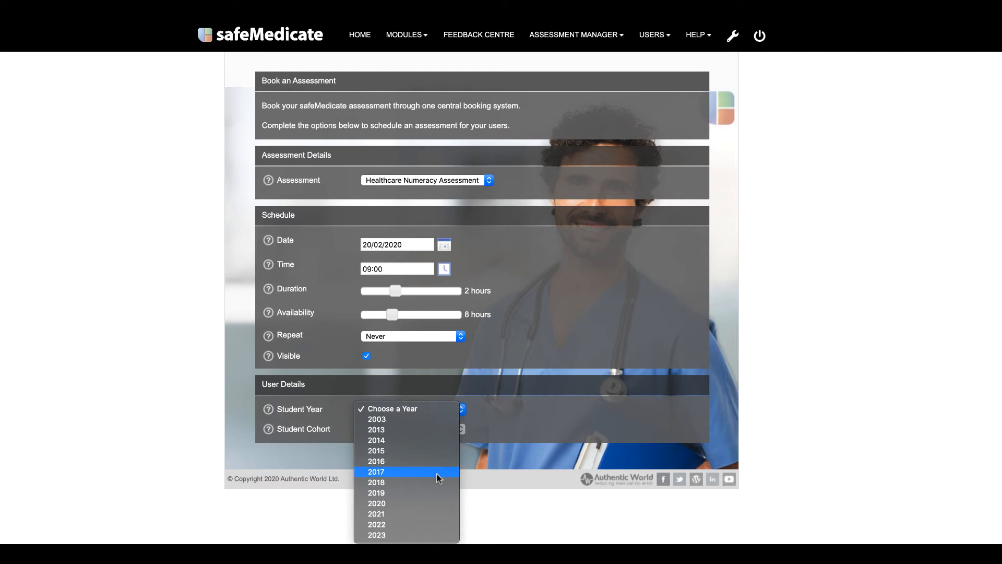
left_click(437, 472)
left_click(437, 428)
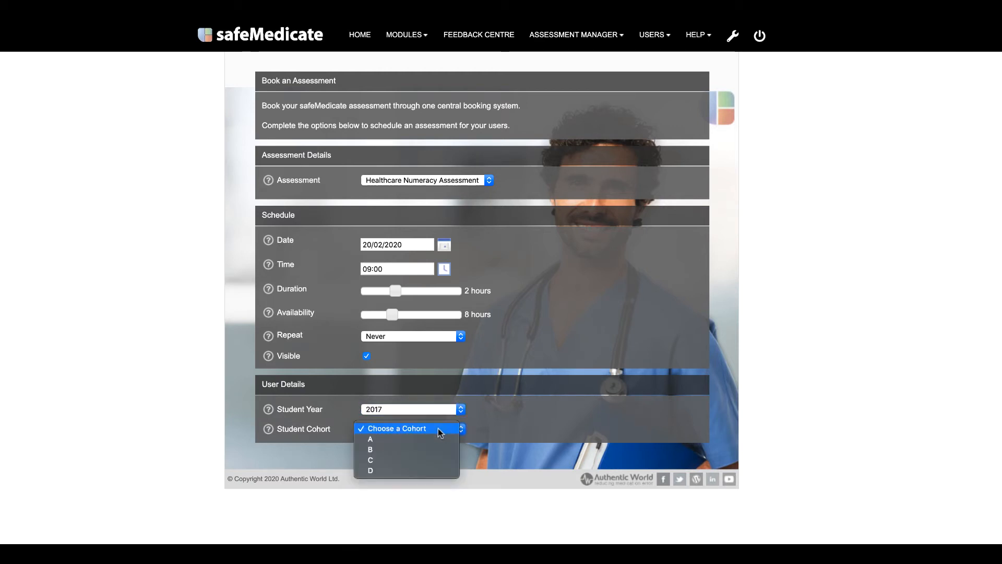
left_click(434, 448)
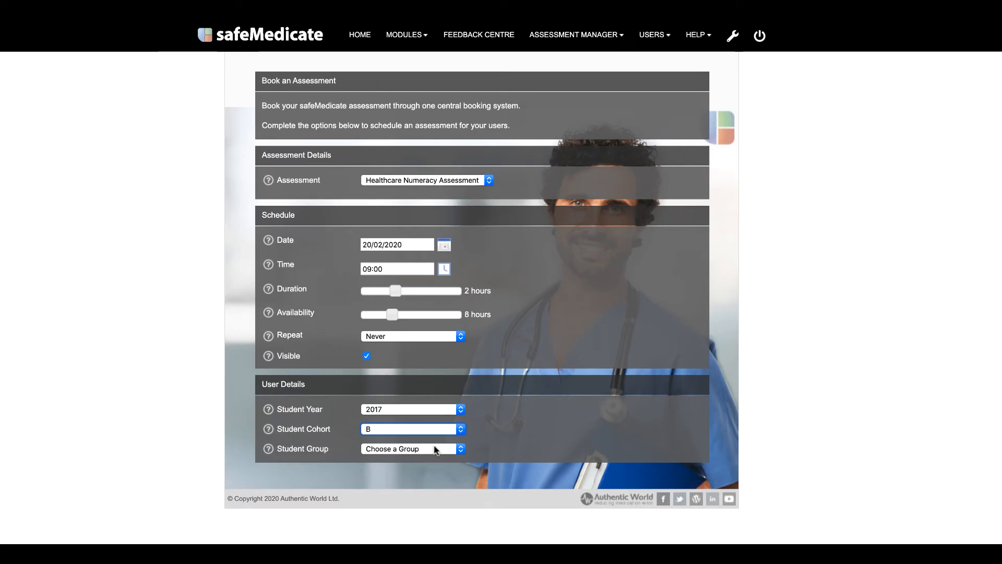
left_click(463, 449)
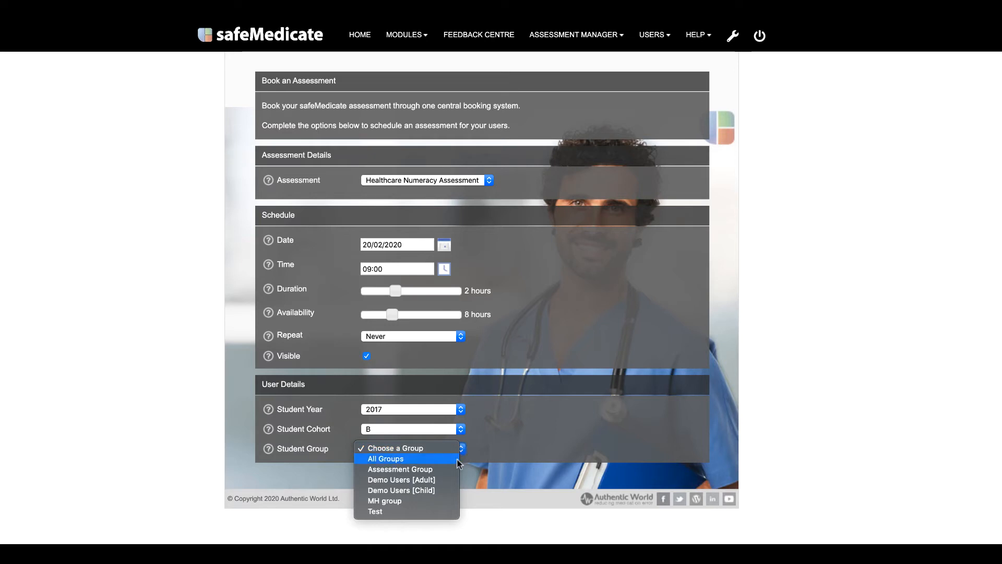
left_click(457, 461)
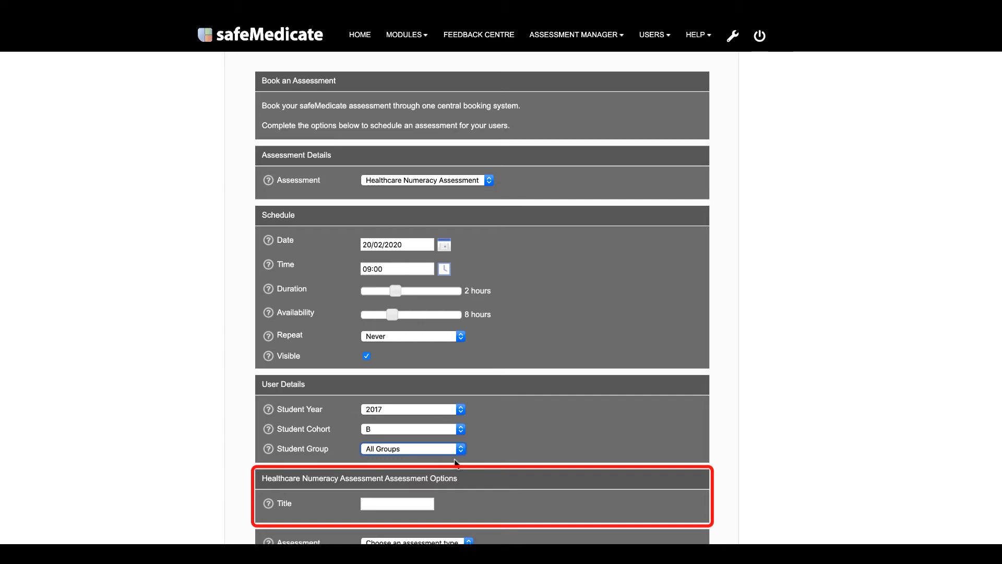
Step: Enter 'HNA demo' as the assessment title and show the Assessment type list
left_click(423, 503)
type("HN")
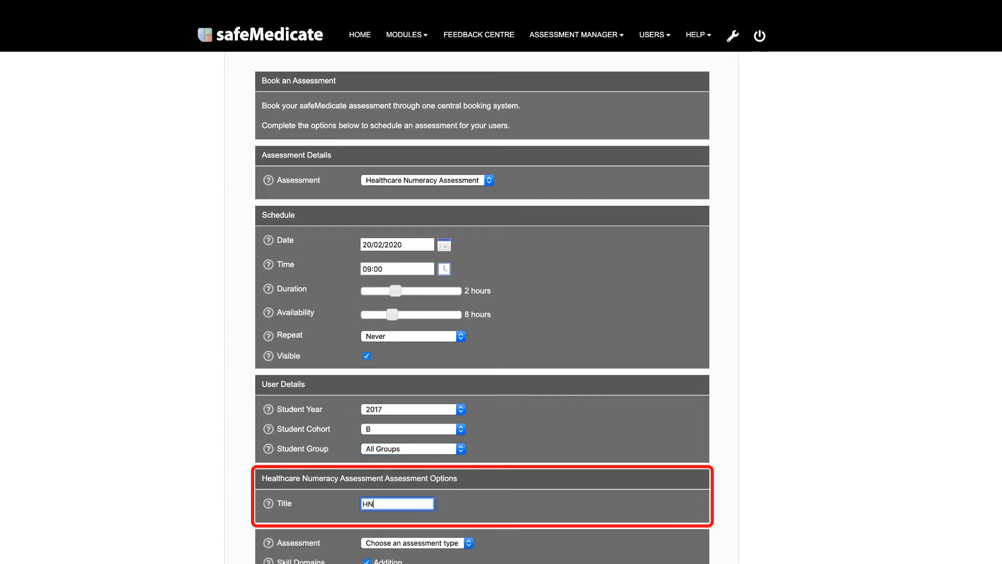
type("A demo")
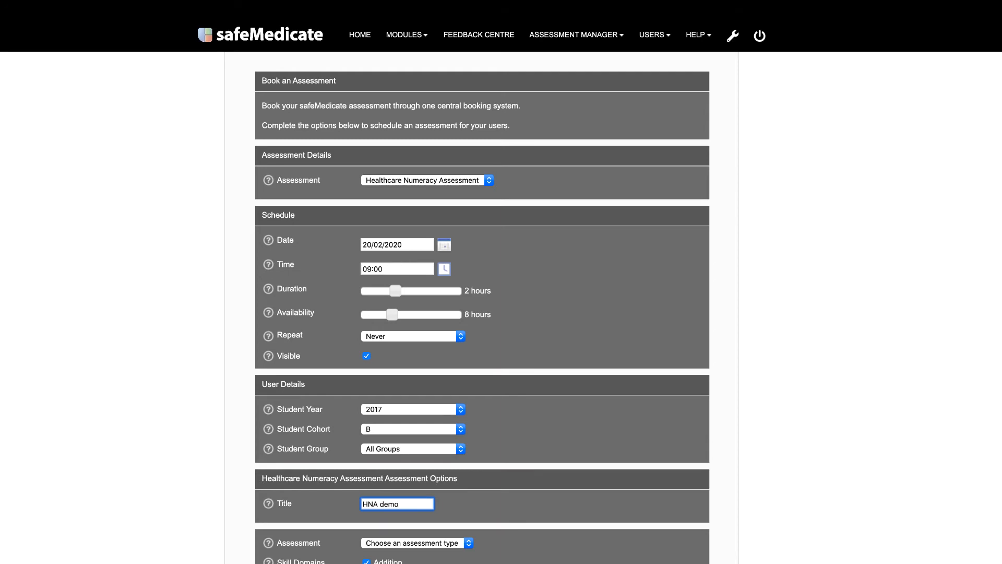
scroll(483, 313, "down", 6)
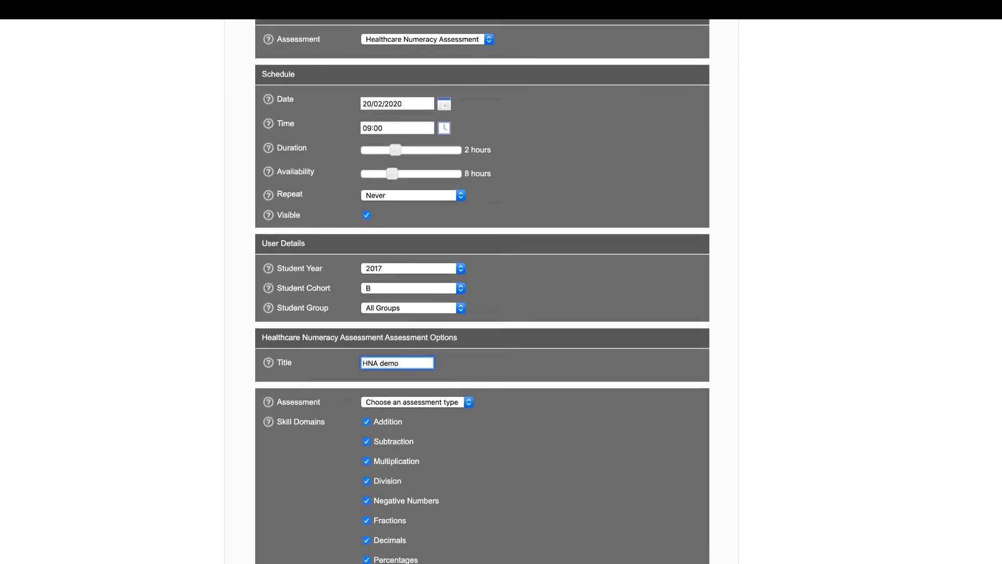
scroll(482, 292, "down", 2)
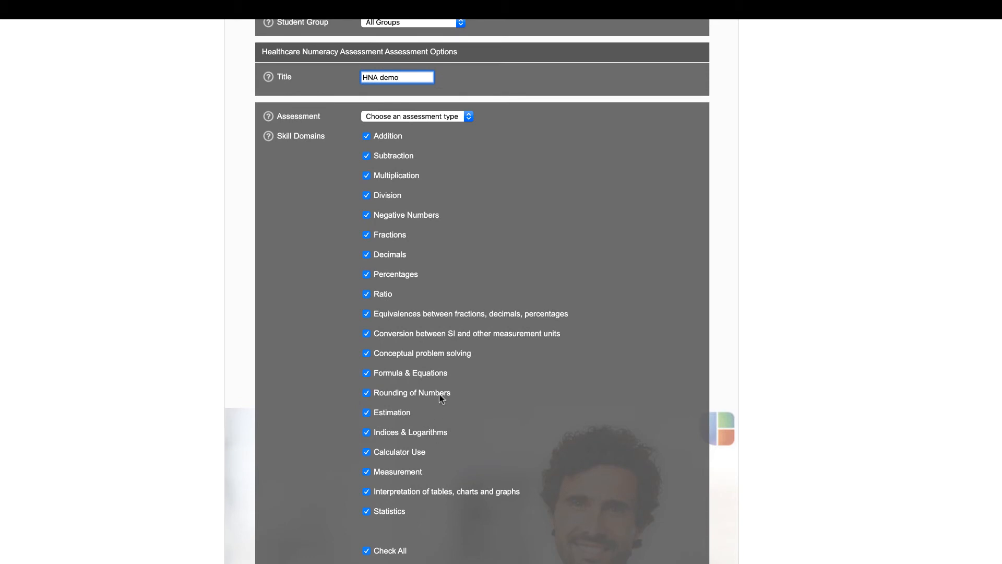
left_click(469, 117)
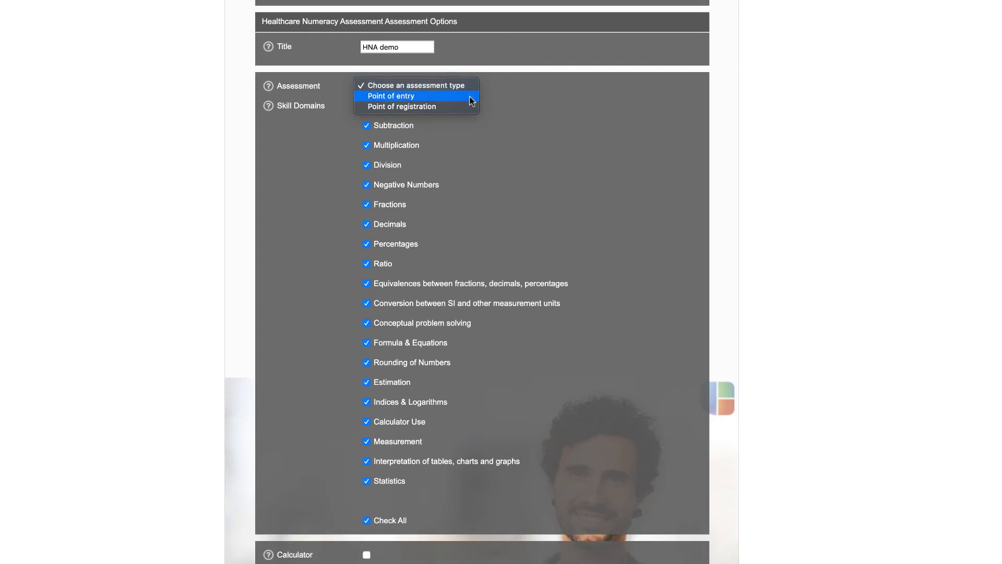
Step: Choose Point of entry, toggle individual skill domains, and finish with Check All selecting every domain
left_click(471, 96)
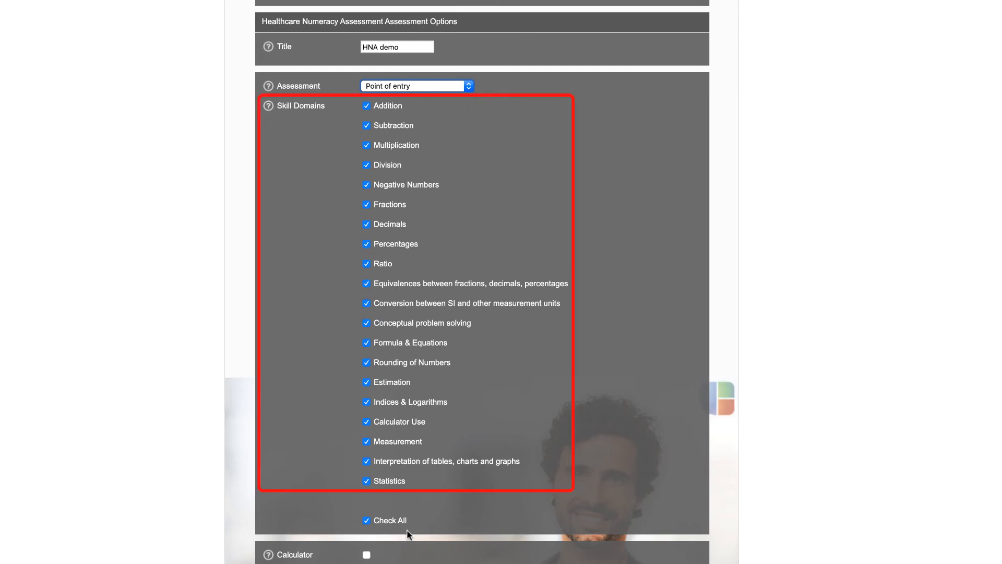
left_click(367, 521)
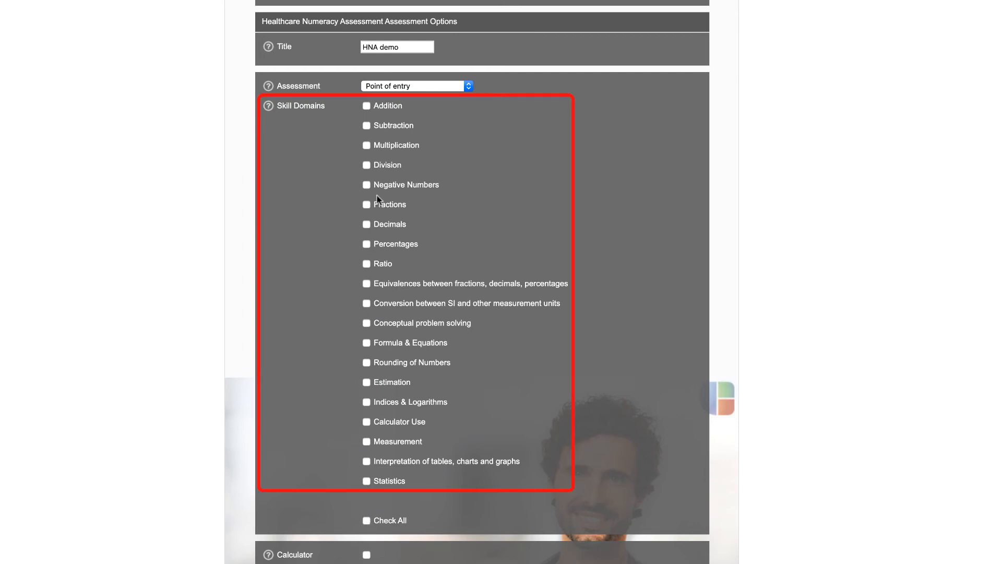
left_click(367, 127)
left_click(366, 146)
left_click(367, 166)
left_click(368, 106)
left_click(367, 125)
left_click(367, 146)
left_click(366, 520)
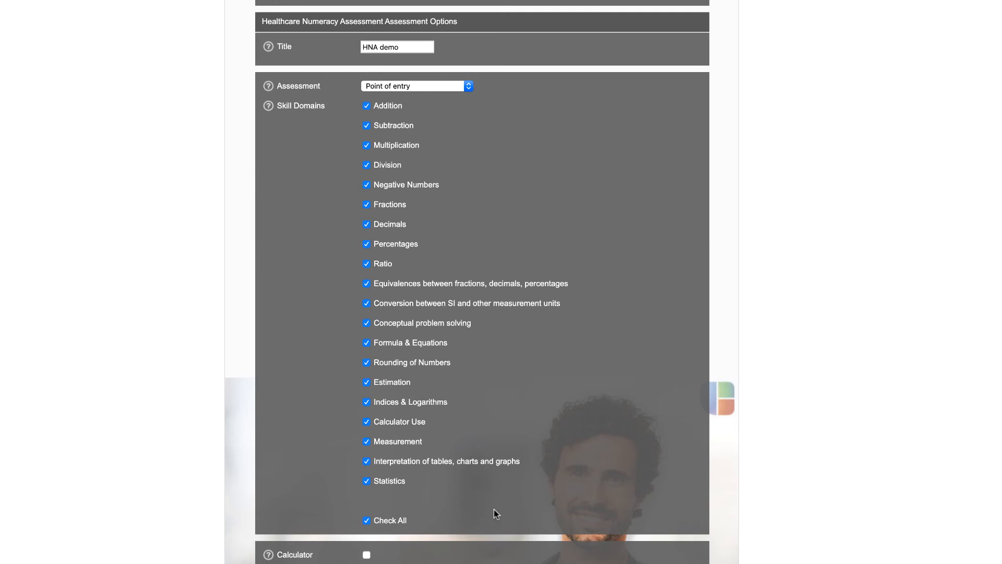
scroll(494, 508, "down", 3)
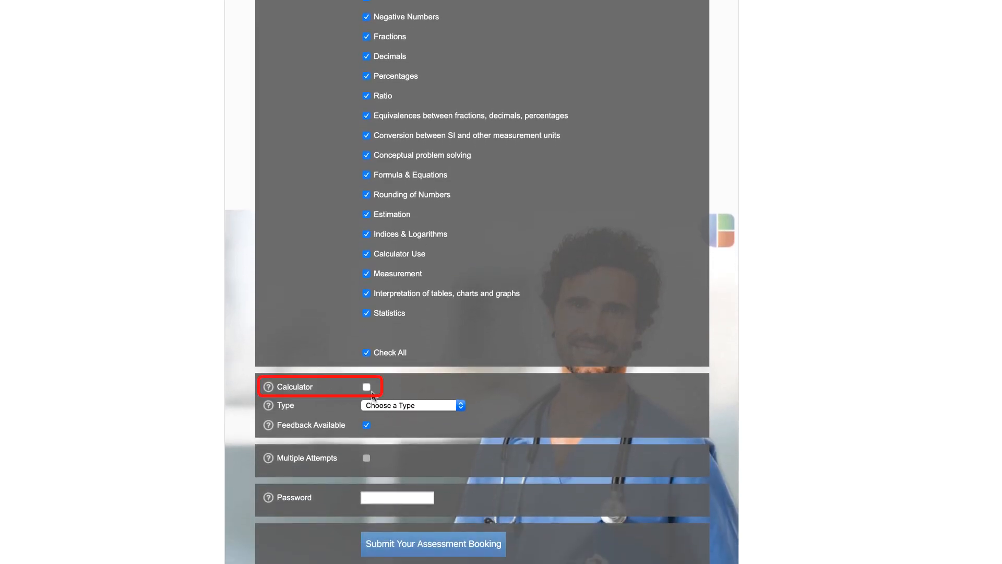
Step: Turn Calculator on and back off, then show the Formative and Summative Type choices
left_click(367, 387)
left_click(366, 388)
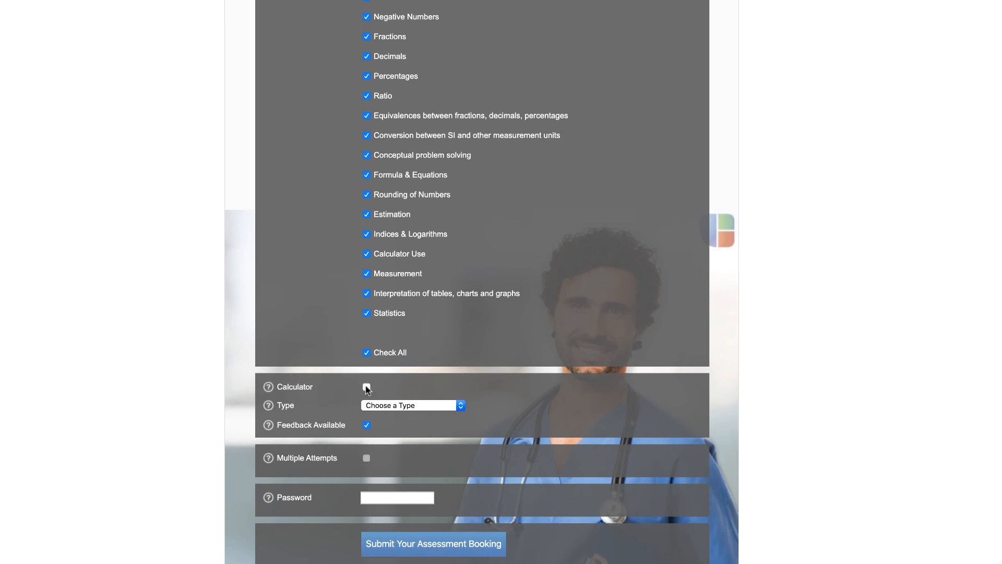
left_click(364, 405)
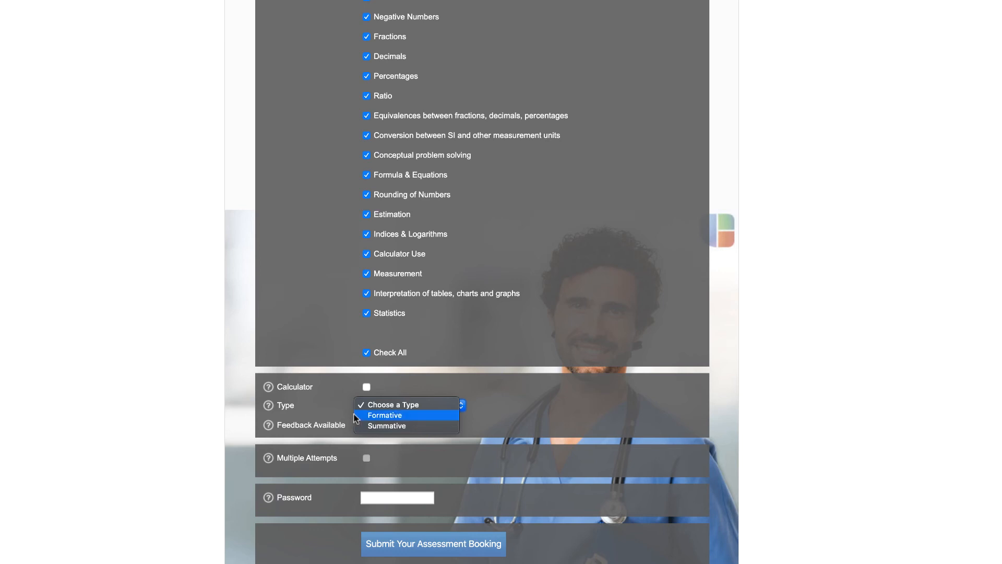
Step: Choose Formative, enable Multiple Attempts with 2 allowed, and start entering the access password
left_click(362, 416)
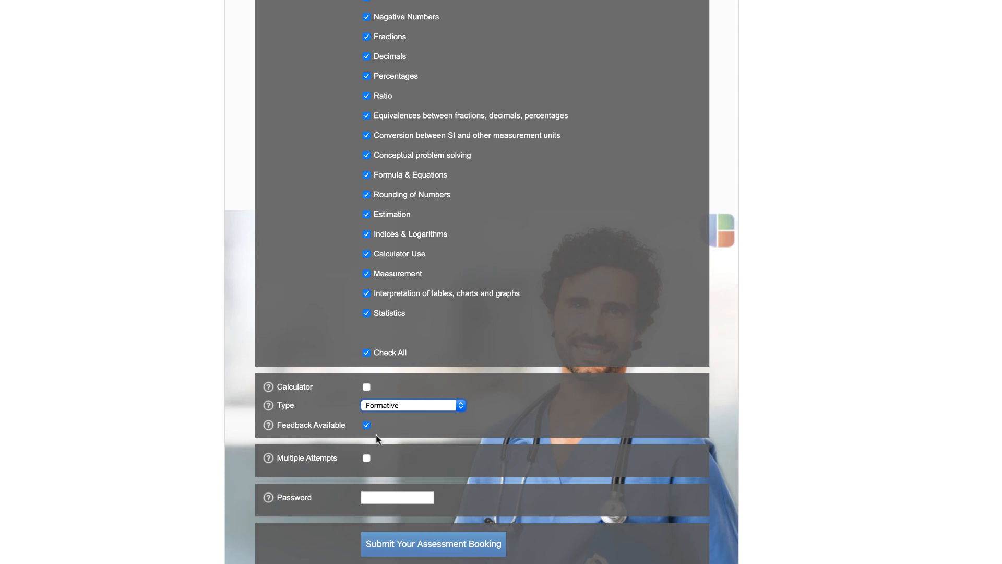
left_click(367, 459)
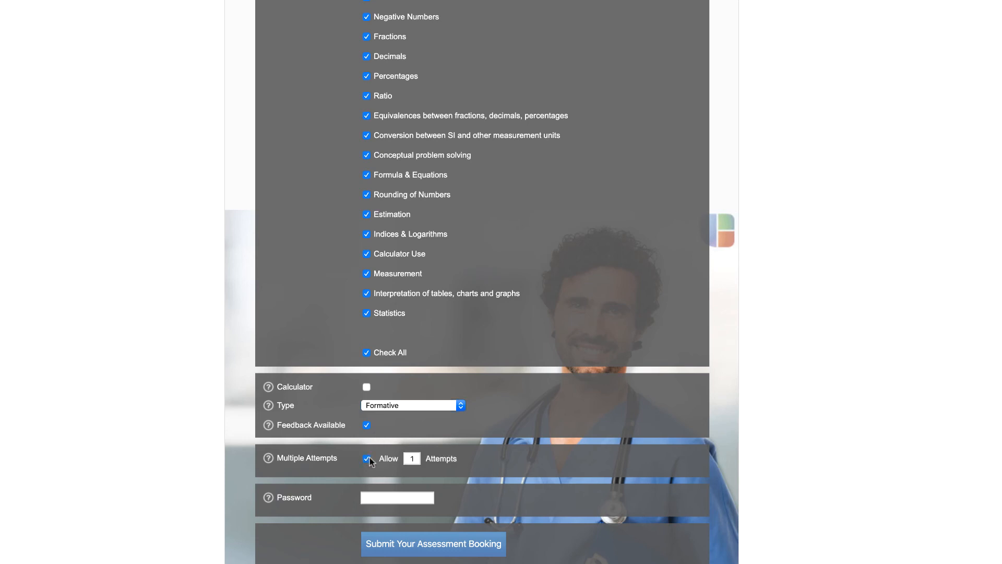
left_click(413, 458)
type("2")
left_click(414, 497)
type("HNA")
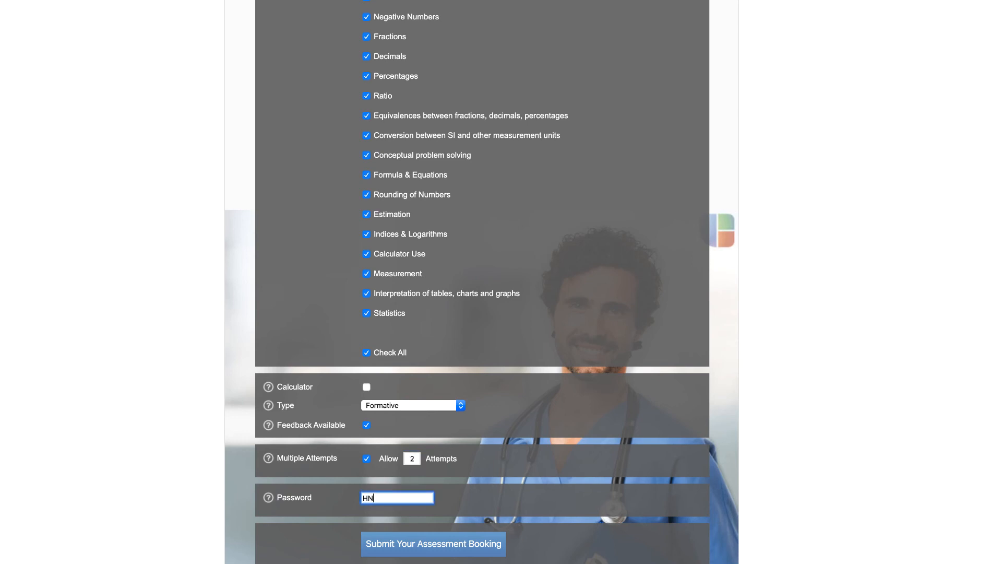